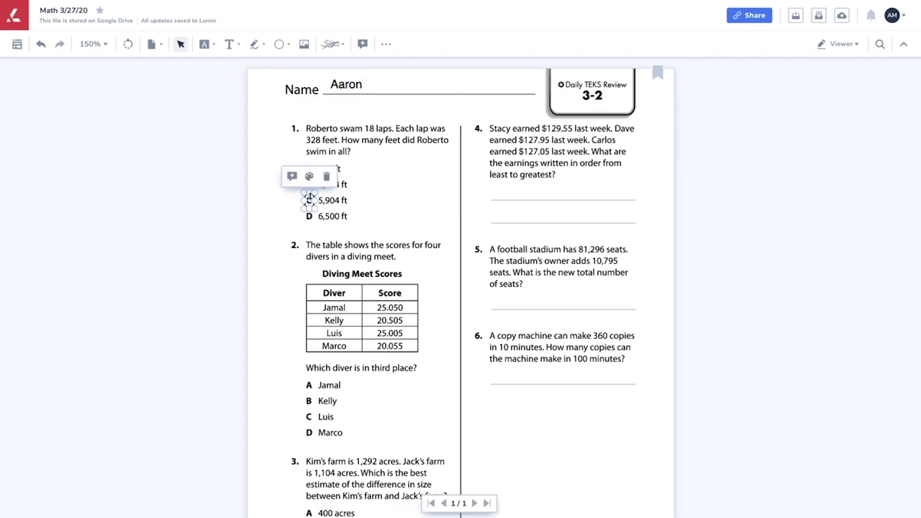
Type the partial amount text '9.55 - $127' while the Math 3/27/20 worksheet is open.
type("9.55 - $")
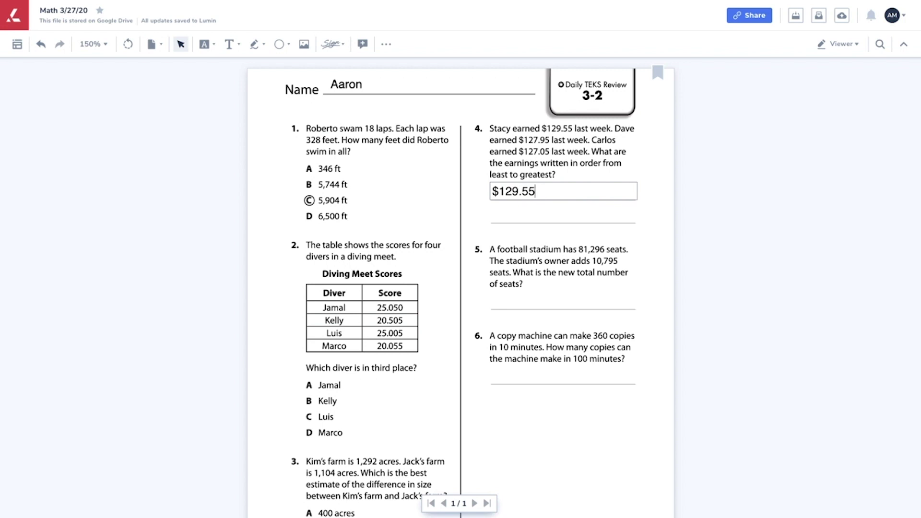
type("127")
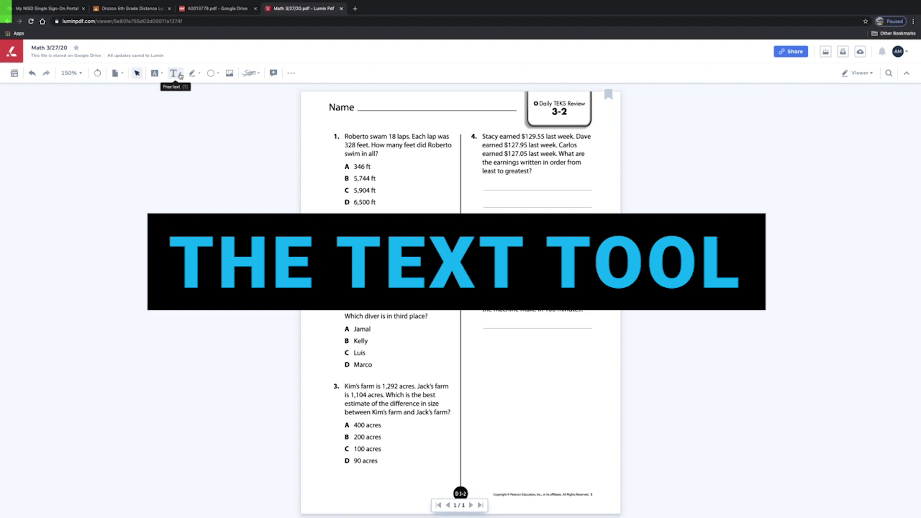
Add a free text box with the student's first name and move it onto the Name line.
left_click(181, 75)
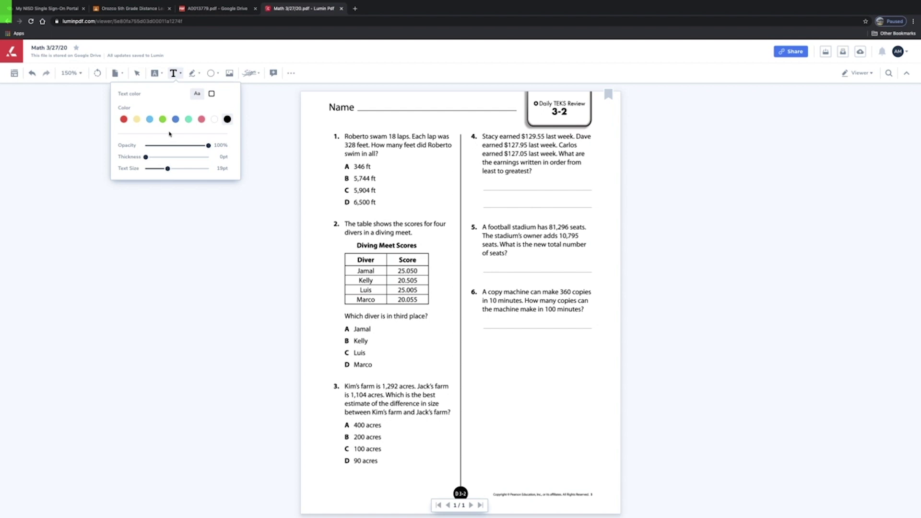
left_click(251, 104)
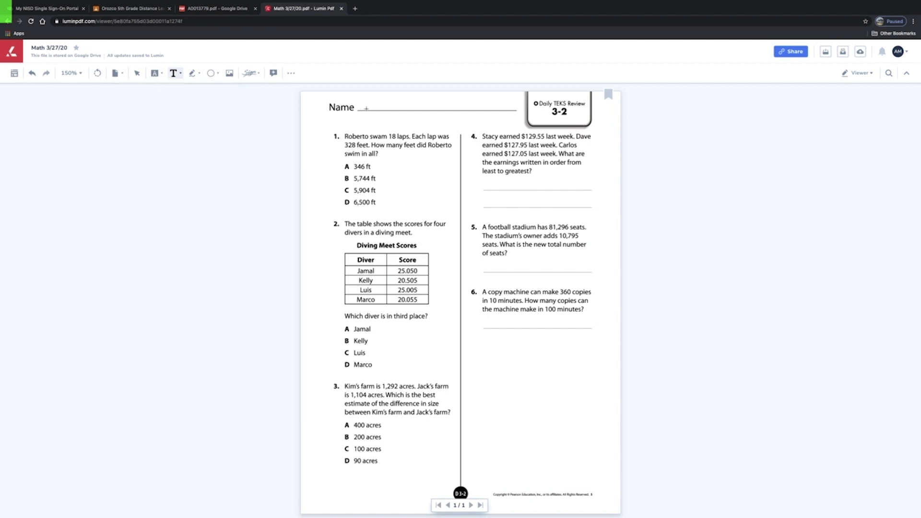
left_click(359, 104)
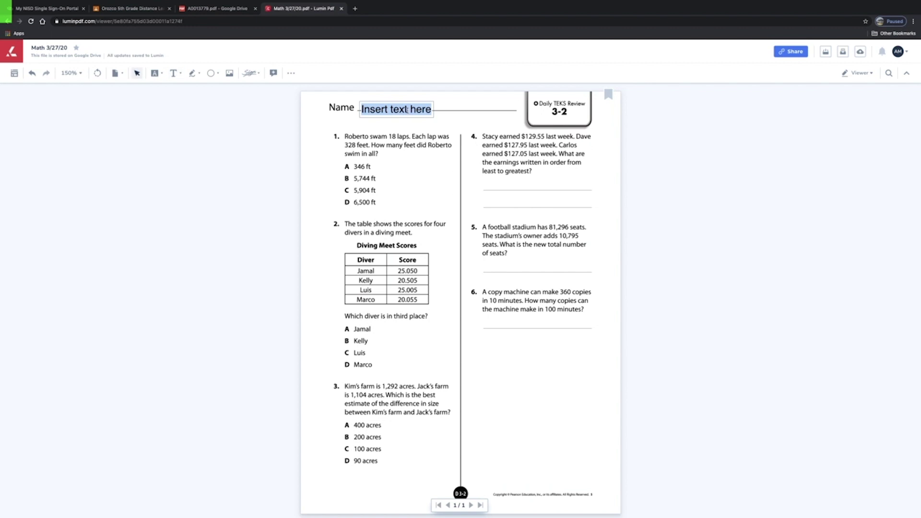
type("Aaron")
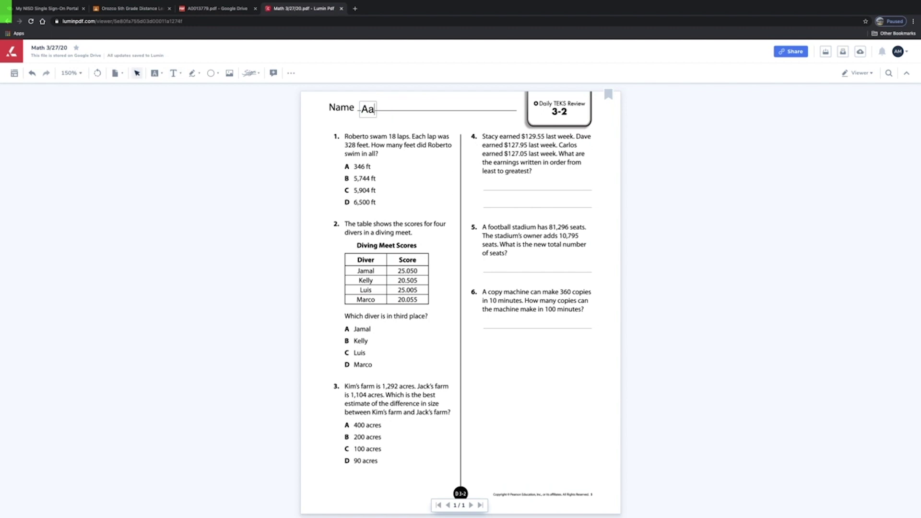
left_click(407, 117)
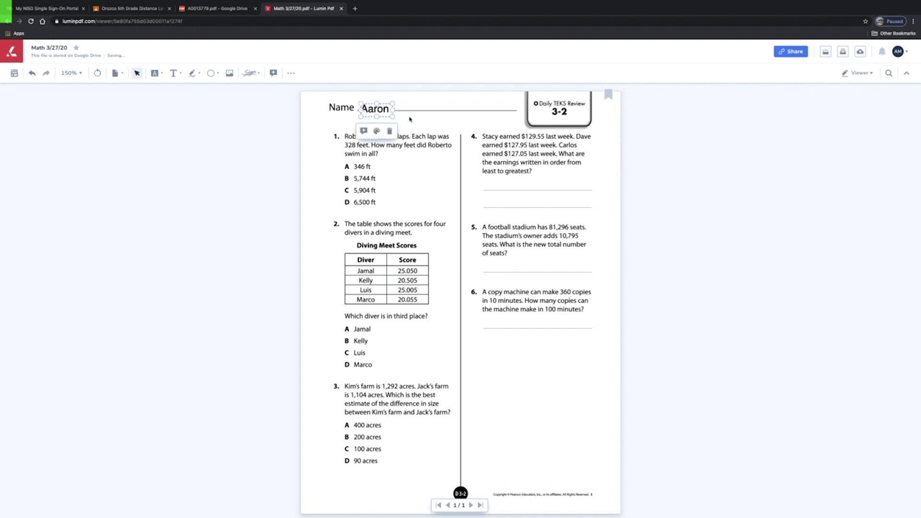
left_click_drag(370, 110, 373, 103)
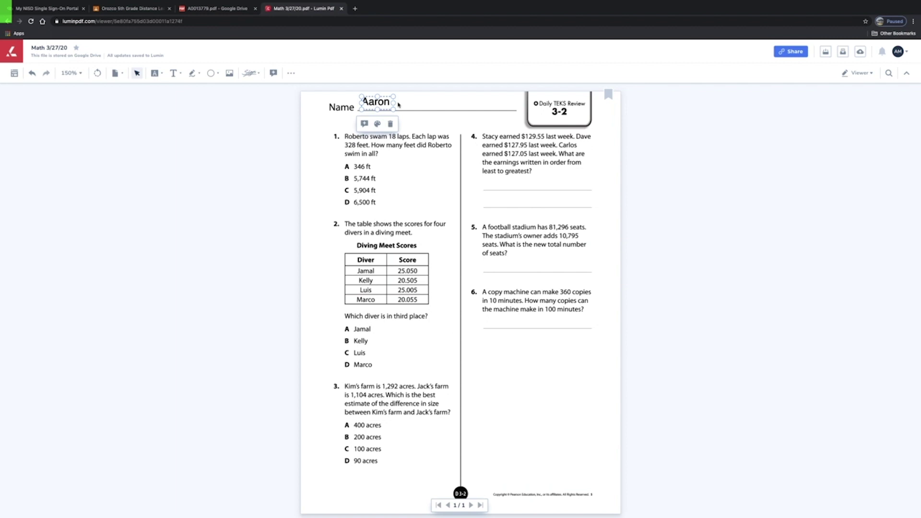
Enlarge the name text from 19pt to 20pt and nudge it into position on the line.
left_click(377, 124)
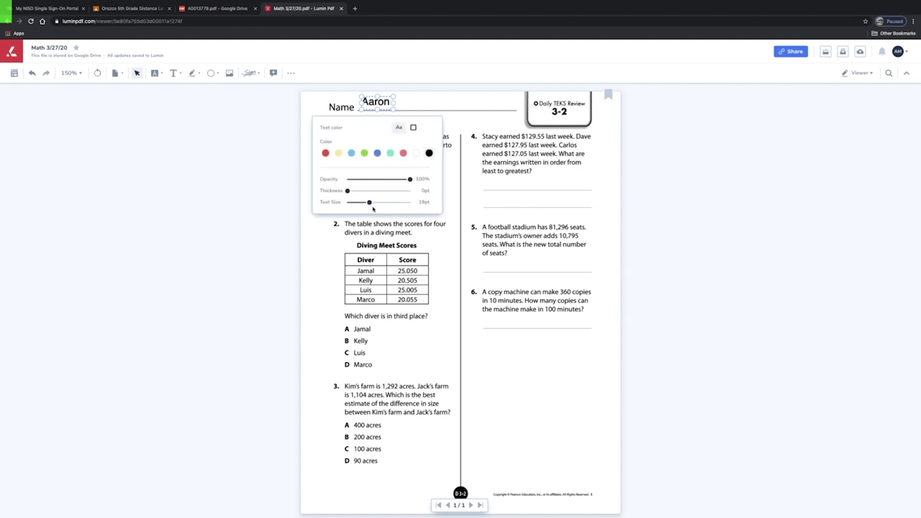
mouse_move(370, 203)
left_mouse_down()
mouse_move(387, 206)
mouse_move(358, 207)
mouse_move(370, 208)
left_mouse_up()
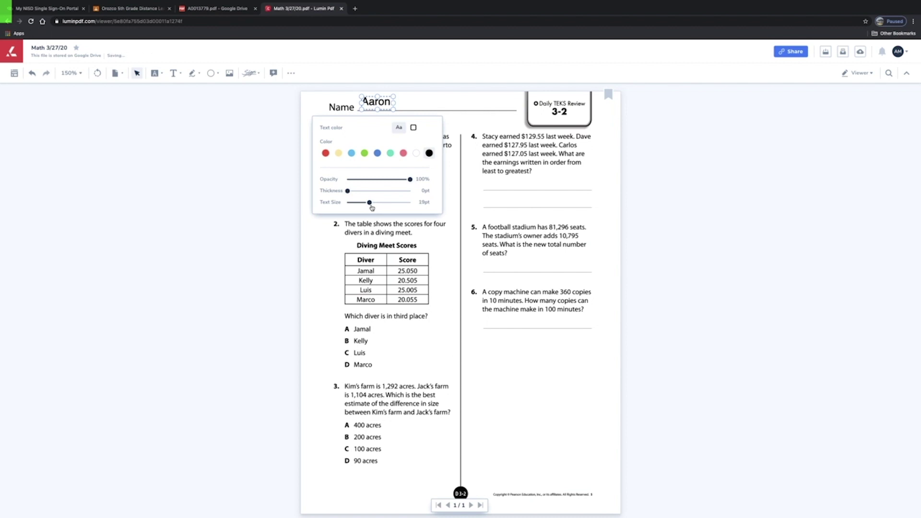
left_click(442, 110)
left_click(375, 104)
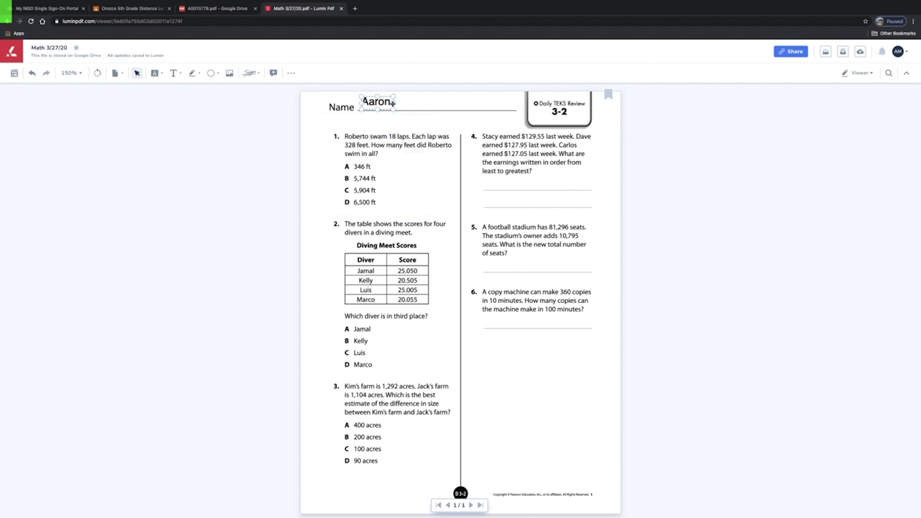
left_click_drag(375, 104, 376, 104)
left_click(424, 127)
Highlight '18 laps' and '328 feet.' in question 1 in yellow.
left_click(376, 101)
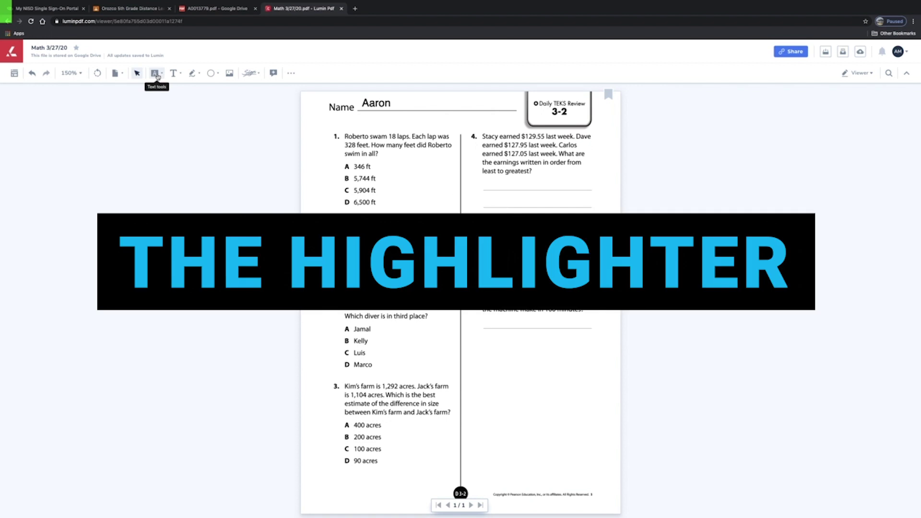
left_click(156, 76)
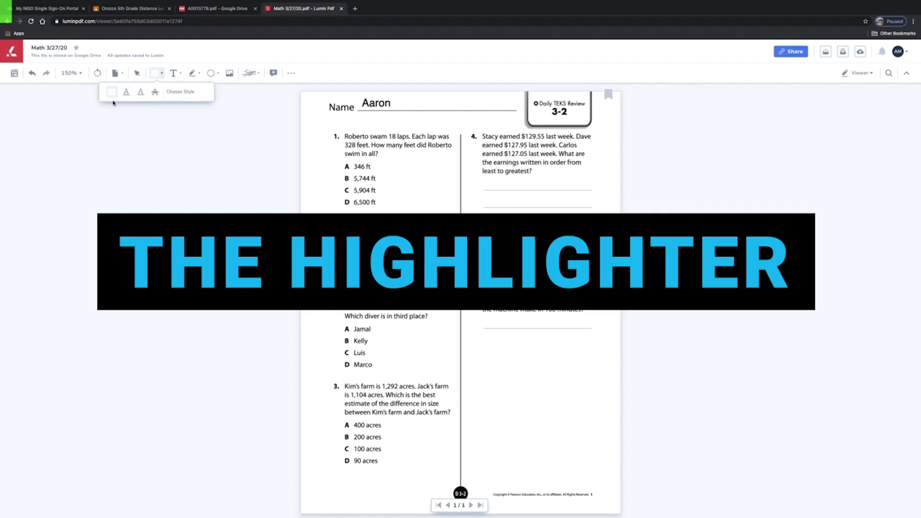
left_click(209, 94)
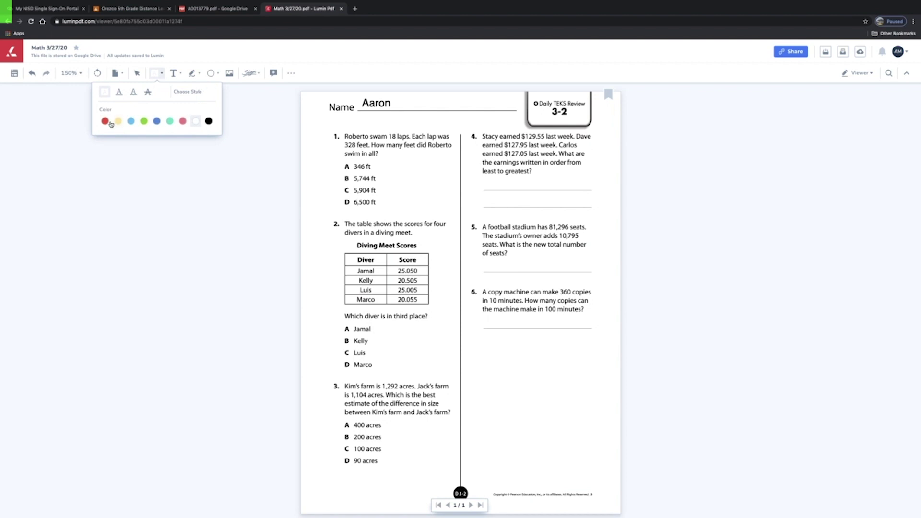
left_click(118, 122)
left_click_drag(390, 136, 411, 137)
left_click_drag(345, 144, 369, 146)
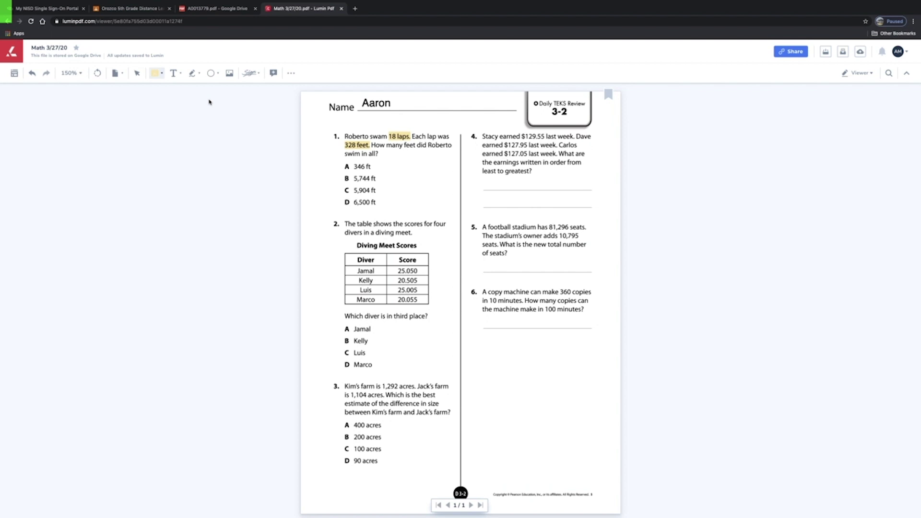
Draw an ellipse around answer choice C (5,904 ft) in question 1.
key("t")
left_click(212, 74)
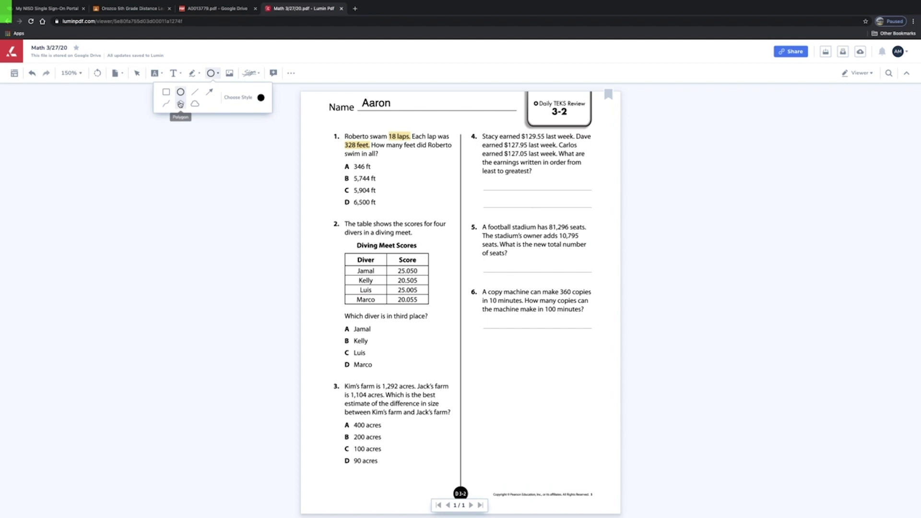
left_click(186, 95)
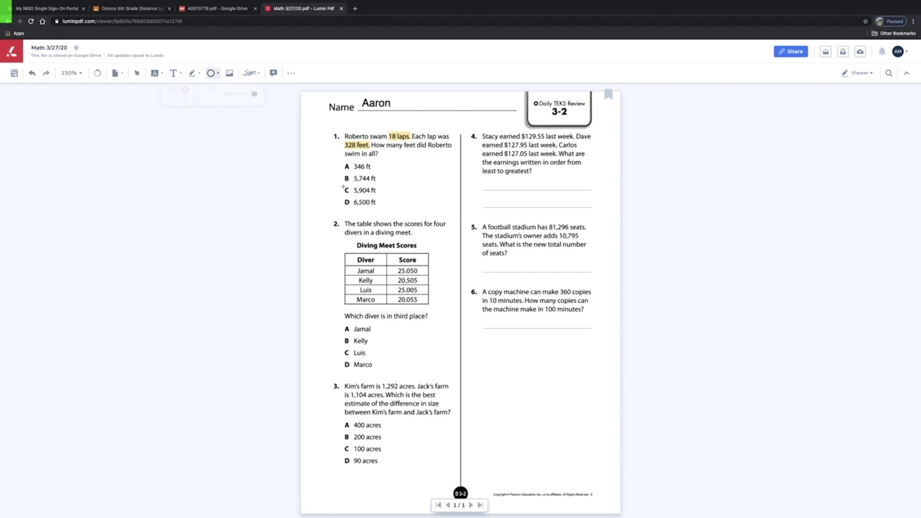
left_click_drag(344, 187, 352, 195)
left_click(349, 191)
left_click_drag(348, 190, 347, 190)
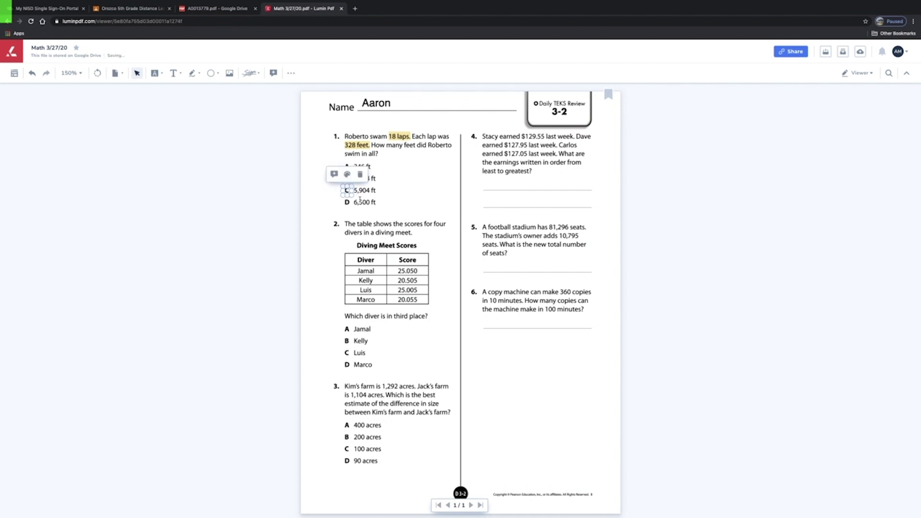
left_click(360, 199)
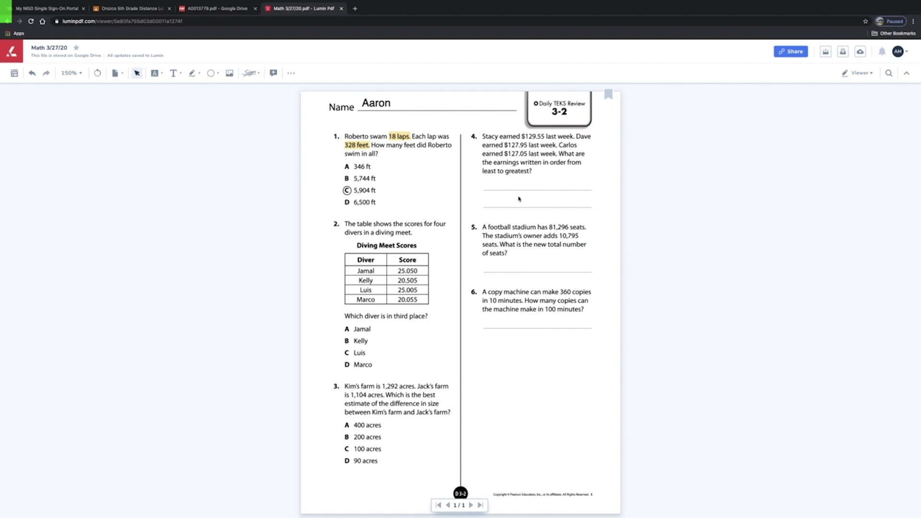
Type '$127.05 - $127.95 - $129.55' as free text onto question 4's answer line.
left_click(175, 77)
left_click(487, 178)
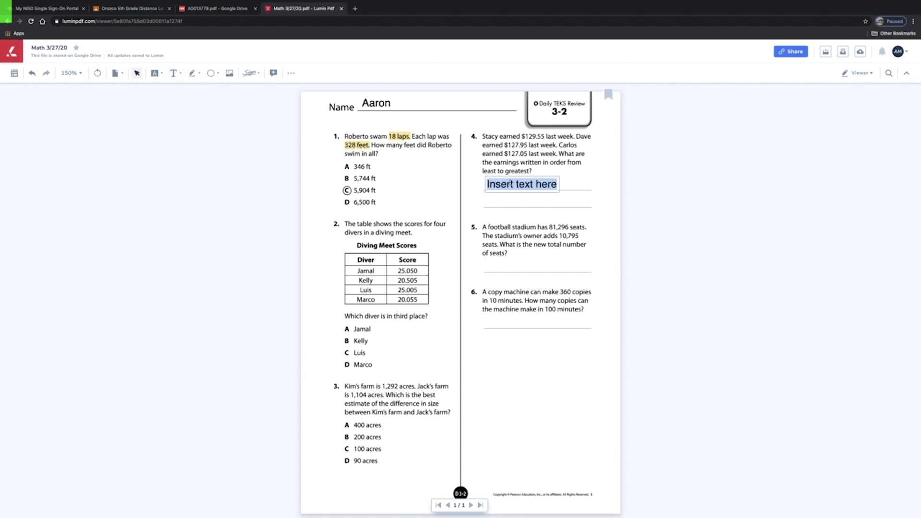
type("$127.0")
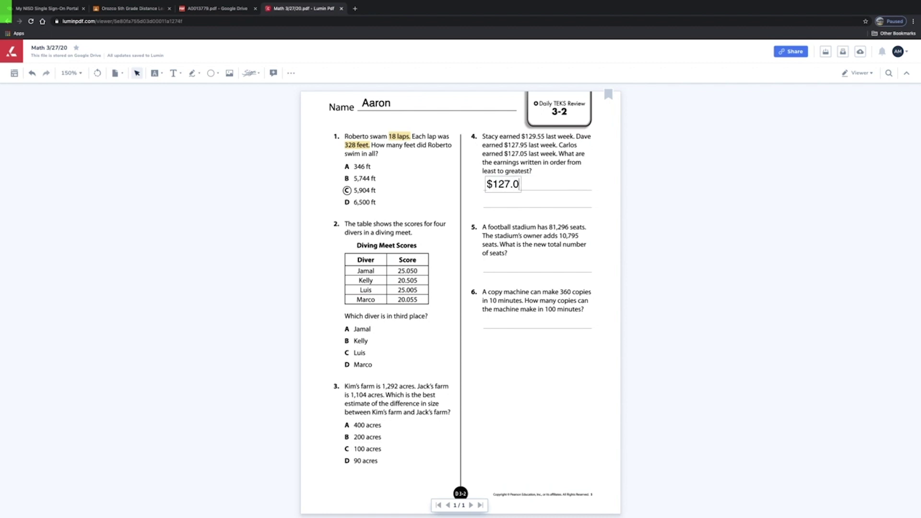
type("5 - $127.95 - $")
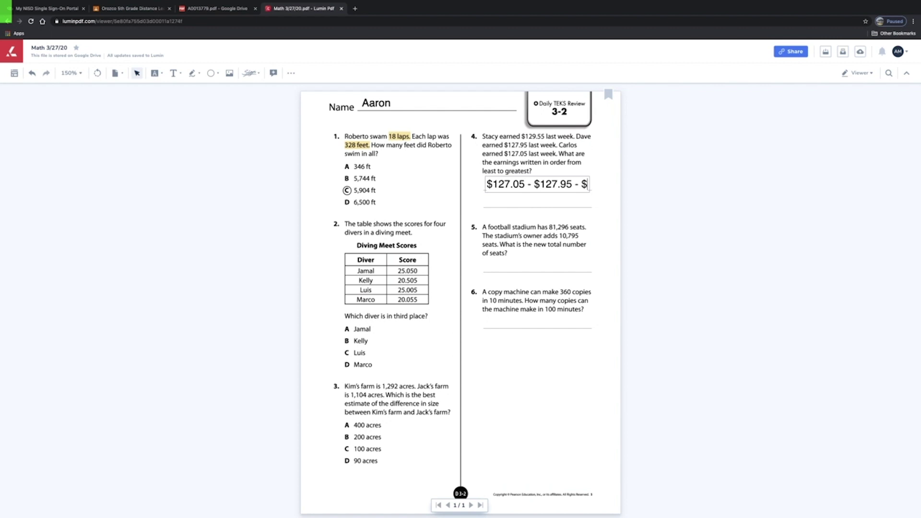
type("129.55")
left_click(522, 202)
left_click_drag(572, 184, 616, 182)
Shrink the question 4 answer text from 19pt to 16pt and adjust its position.
left_click(544, 169)
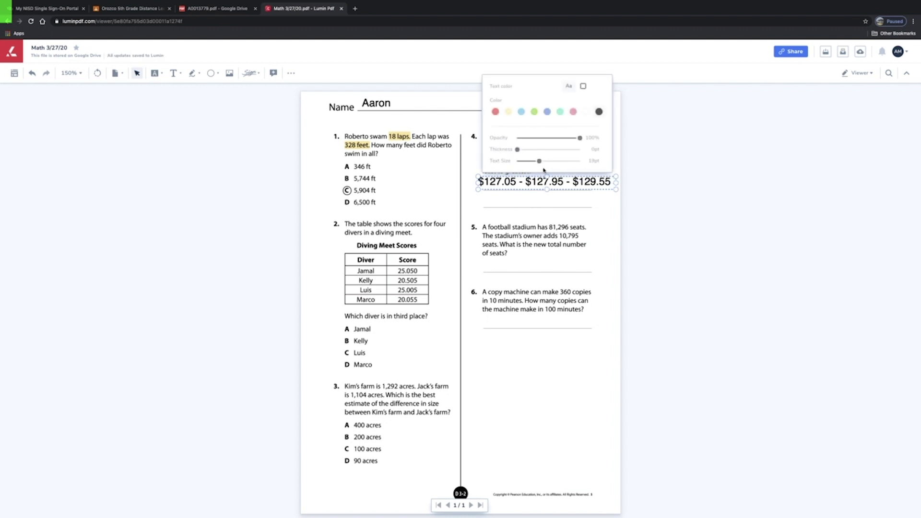
left_click_drag(541, 166, 536, 166)
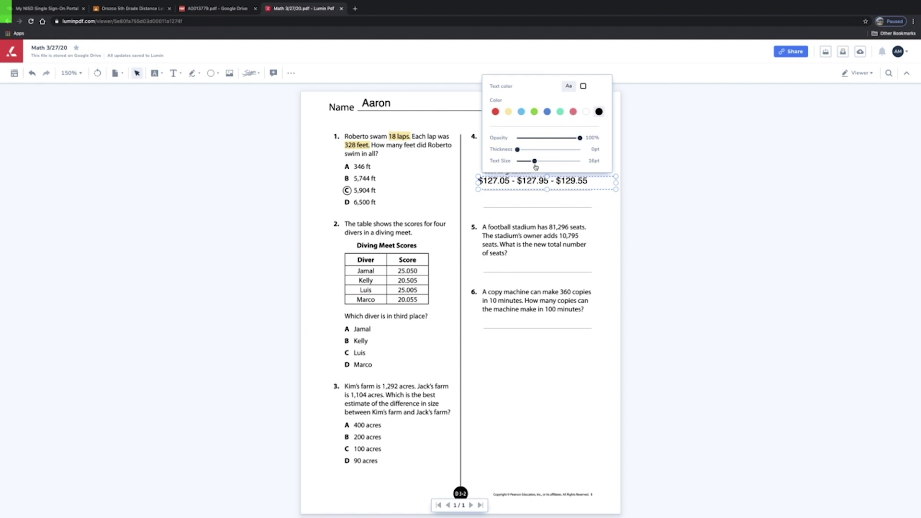
left_click(528, 204)
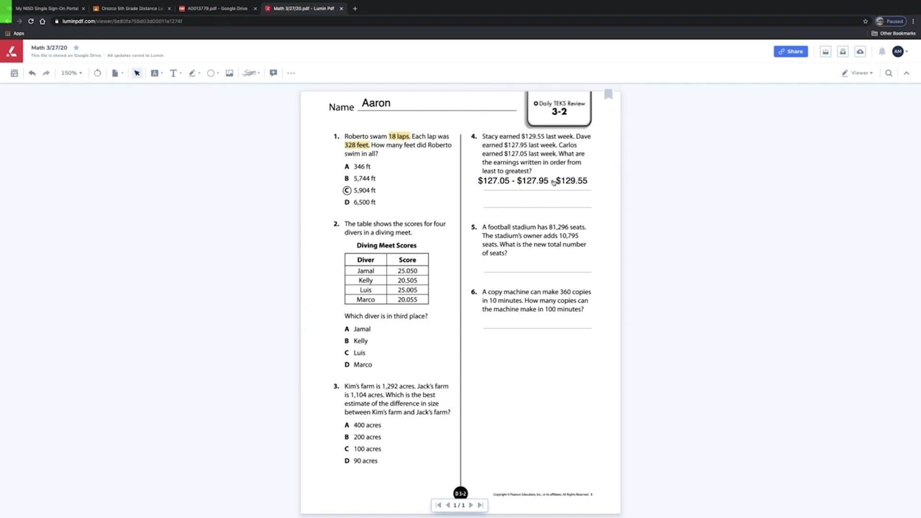
left_click(554, 182)
left_click_drag(554, 182, 550, 181)
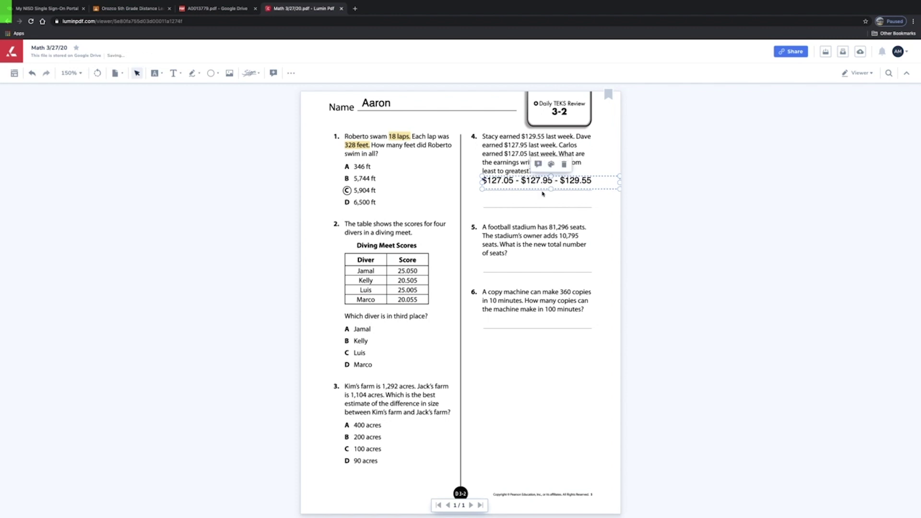
left_click(533, 203)
left_click(556, 186)
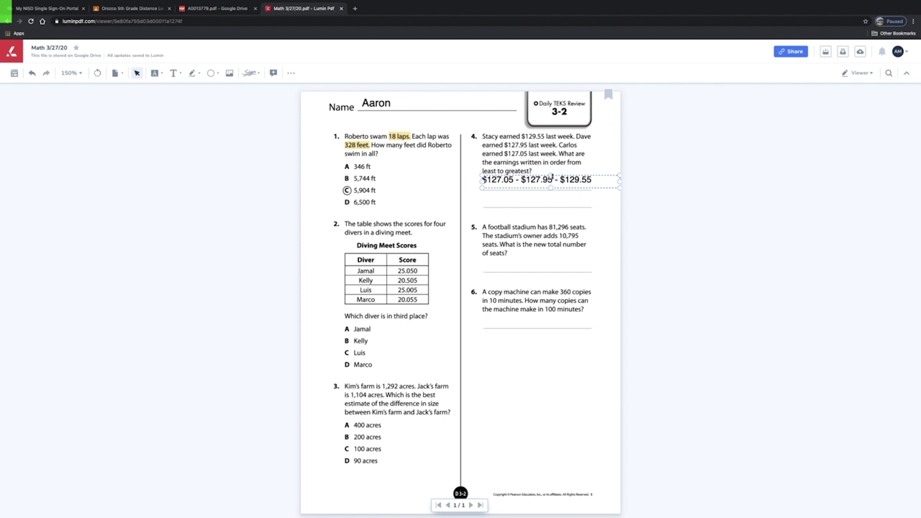